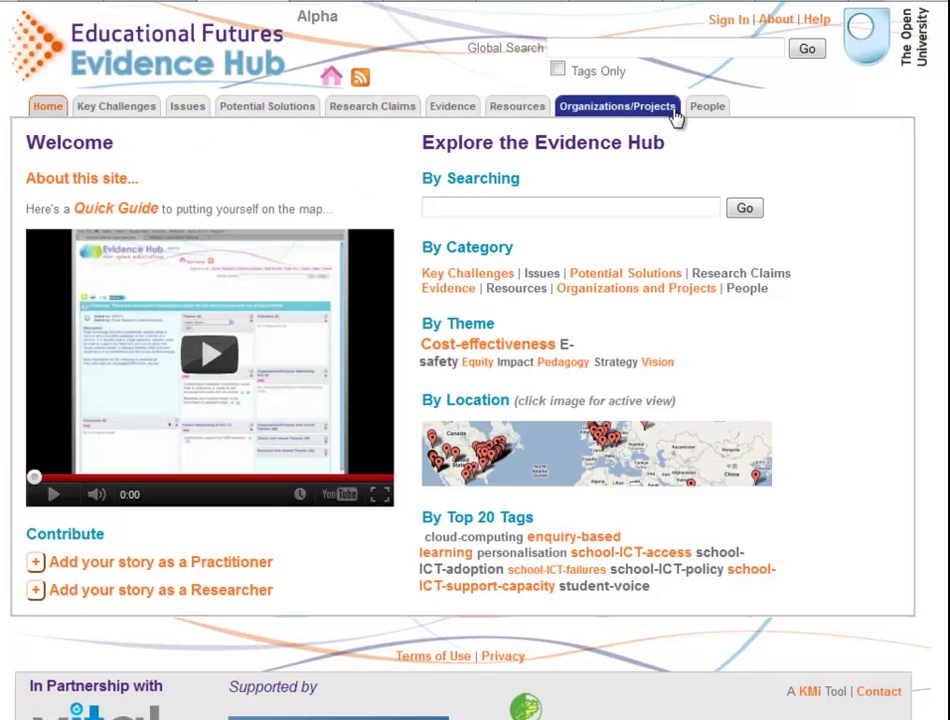
Step: Browse Key Challenges, Issues, Solutions, Claims, Evidence, Resources, Organizations and People, then return home
left_click(139, 119)
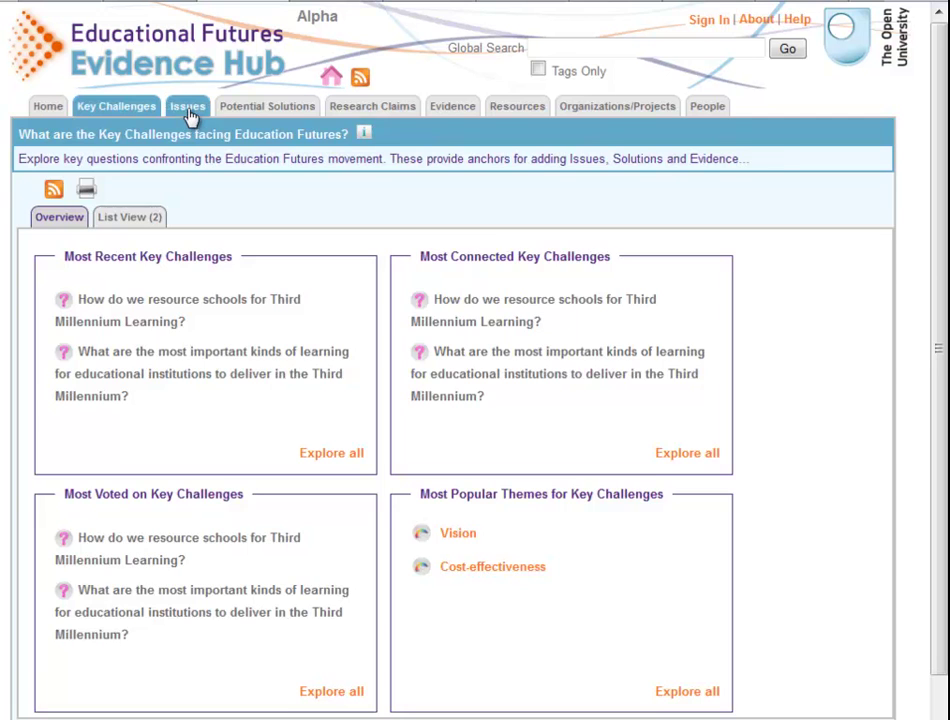
left_click(193, 118)
left_click(265, 118)
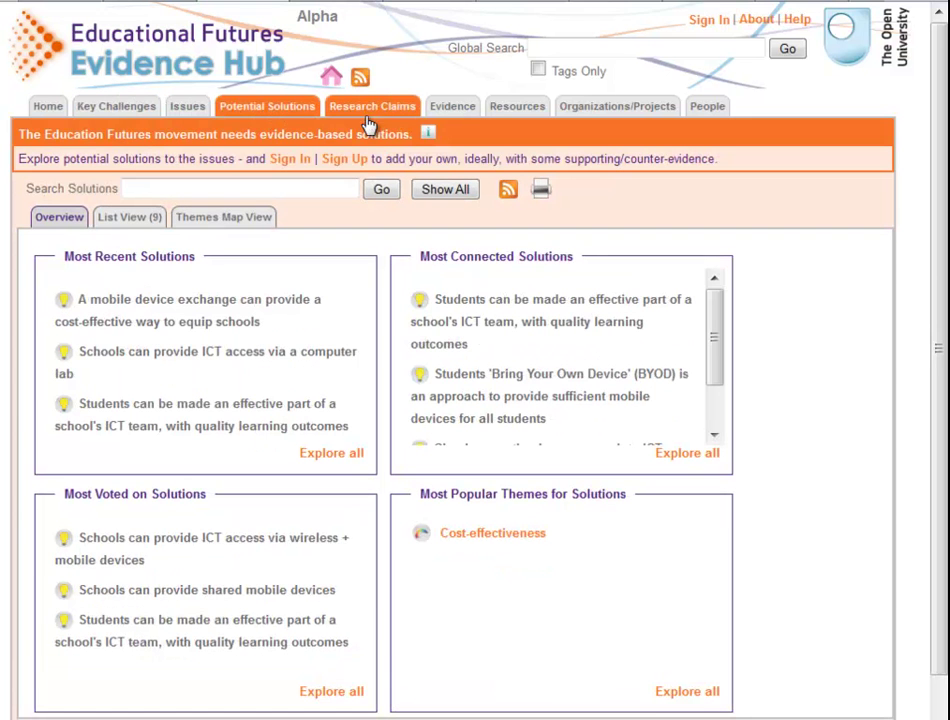
left_click(378, 118)
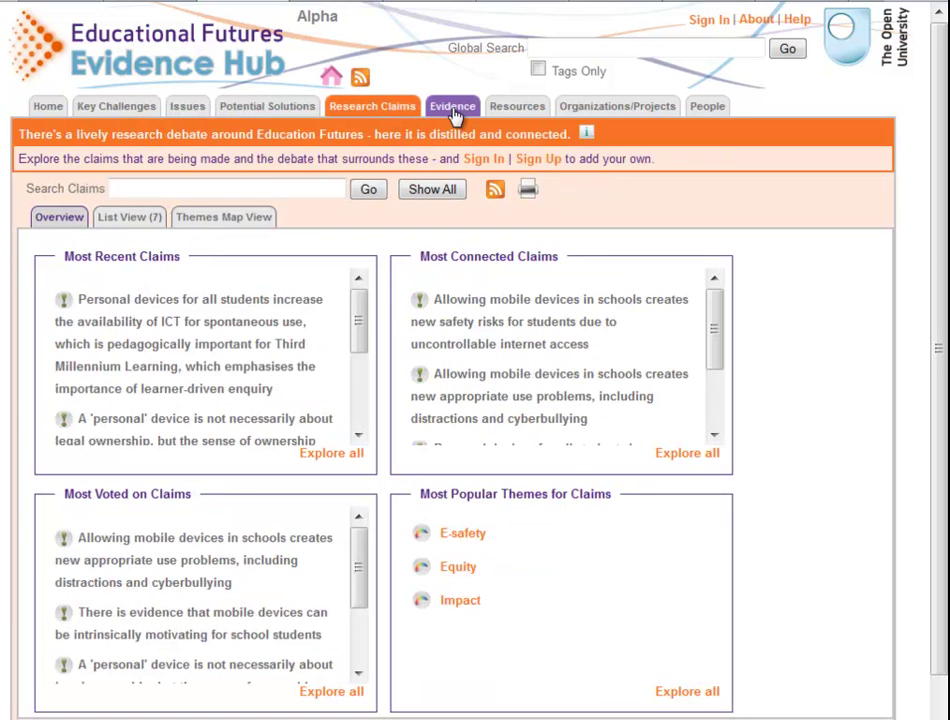
left_click(455, 117)
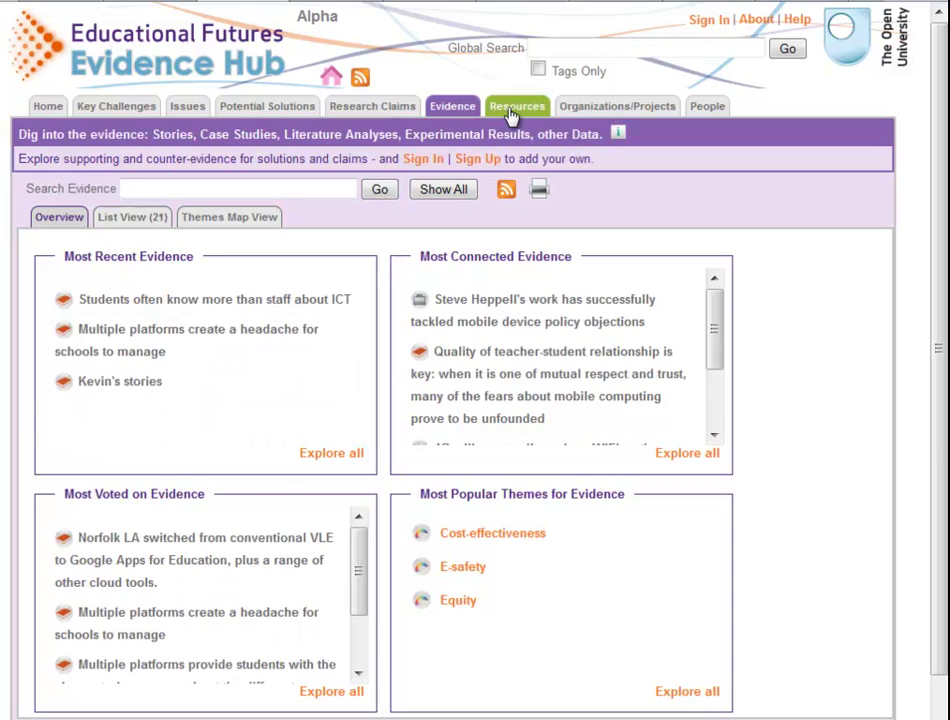
left_click(514, 107)
left_click(588, 118)
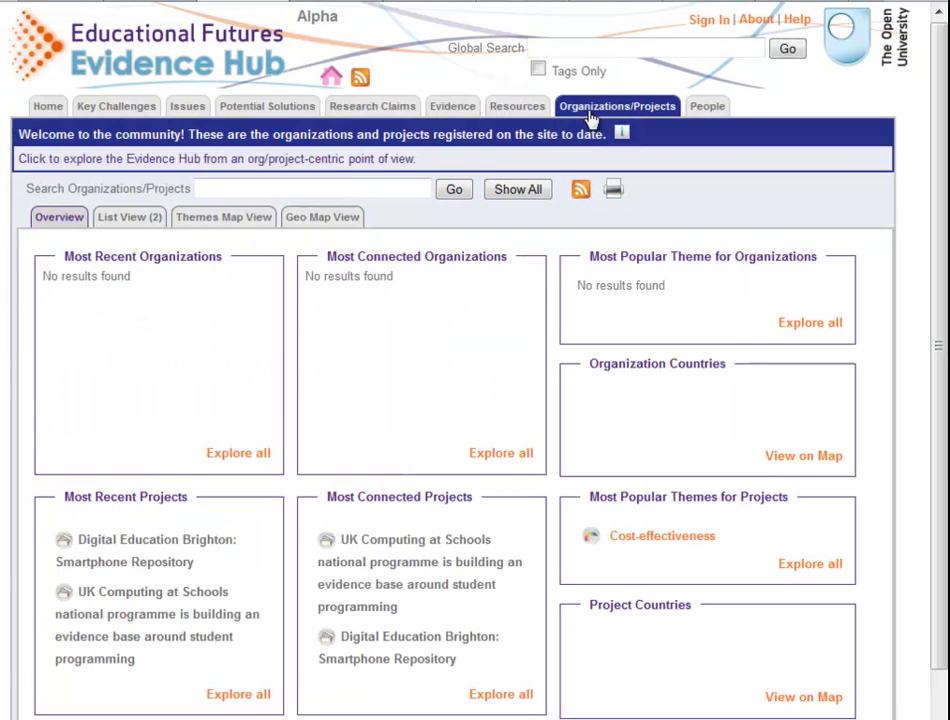
left_click(709, 118)
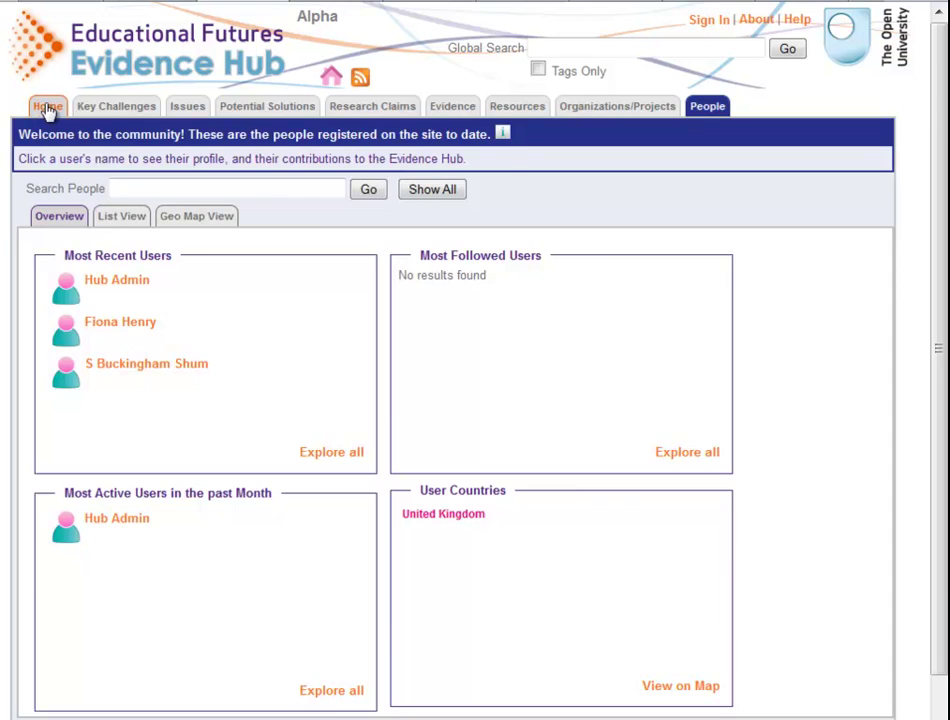
left_click(46, 107)
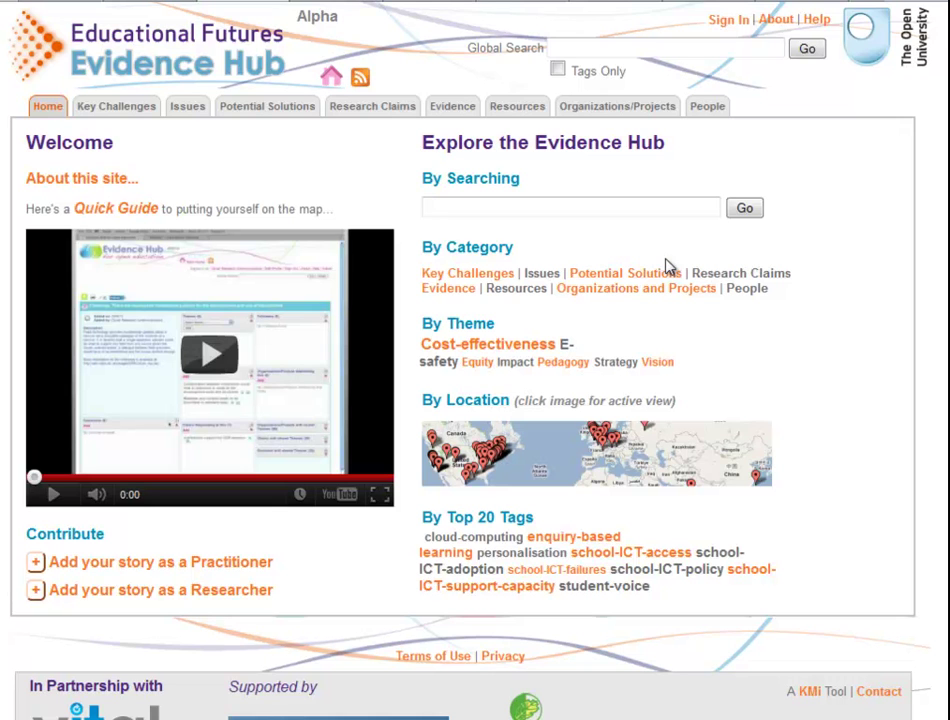
Step: Search the hub for 'Schools', then return to the home page
left_click(547, 211)
type("Schools")
left_click(745, 209)
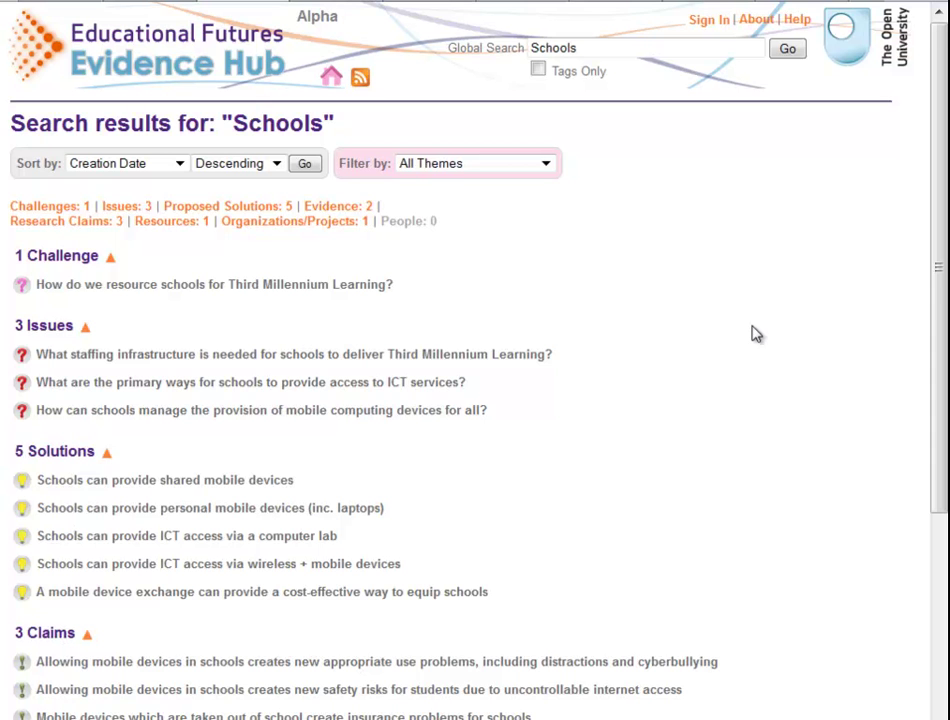
left_click(262, 66)
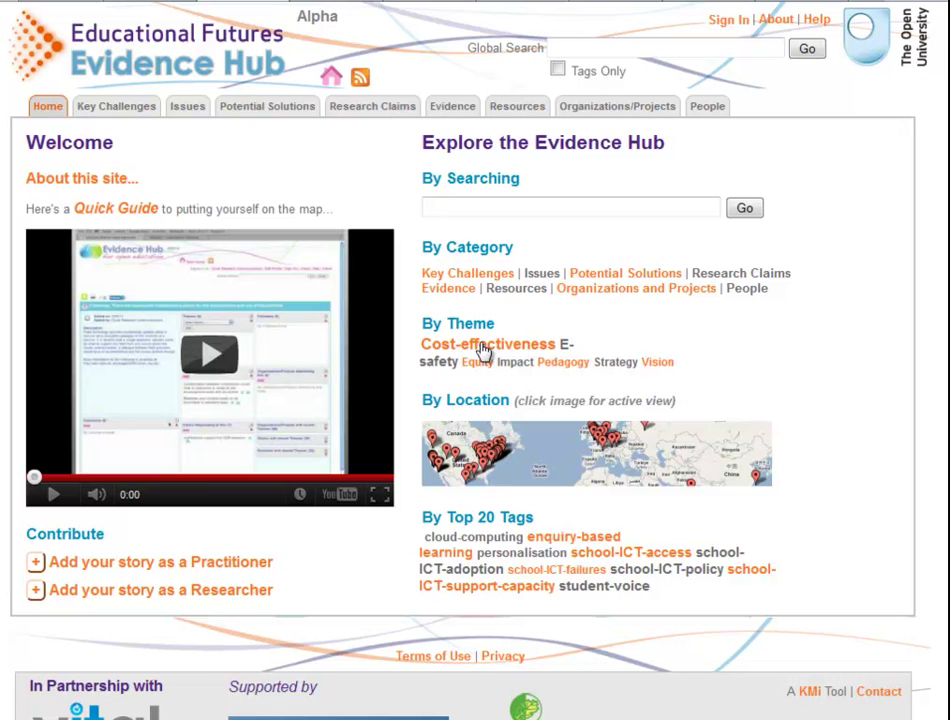
Step: View the Cost-effectiveness theme and the school-ICT-access tag listing, returning home each time
mouse_move(484, 350)
left_click(484, 347)
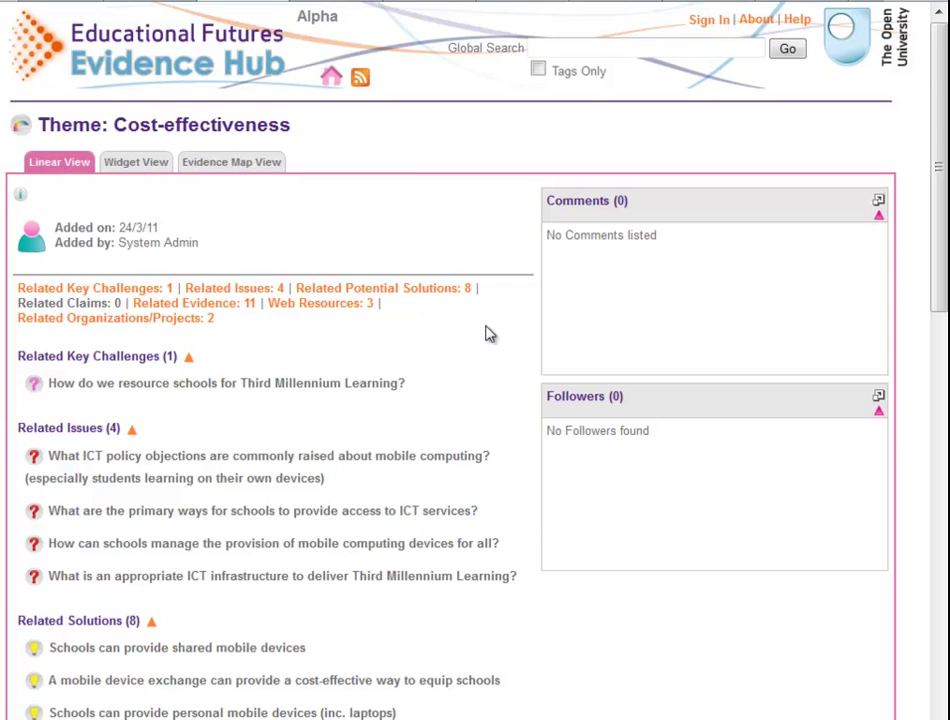
left_click(215, 75)
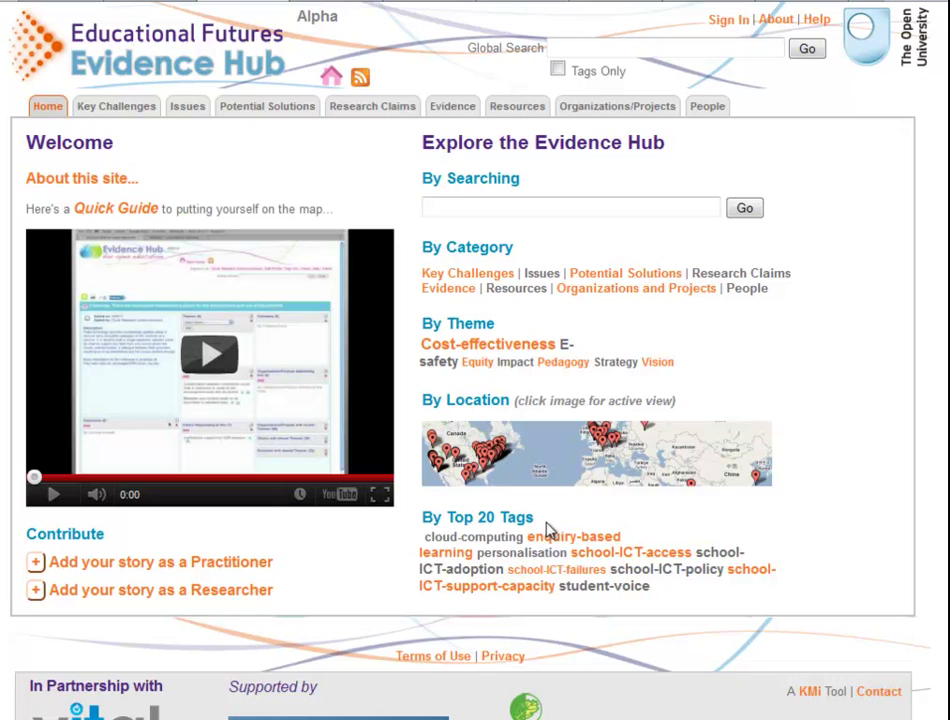
left_click(604, 555)
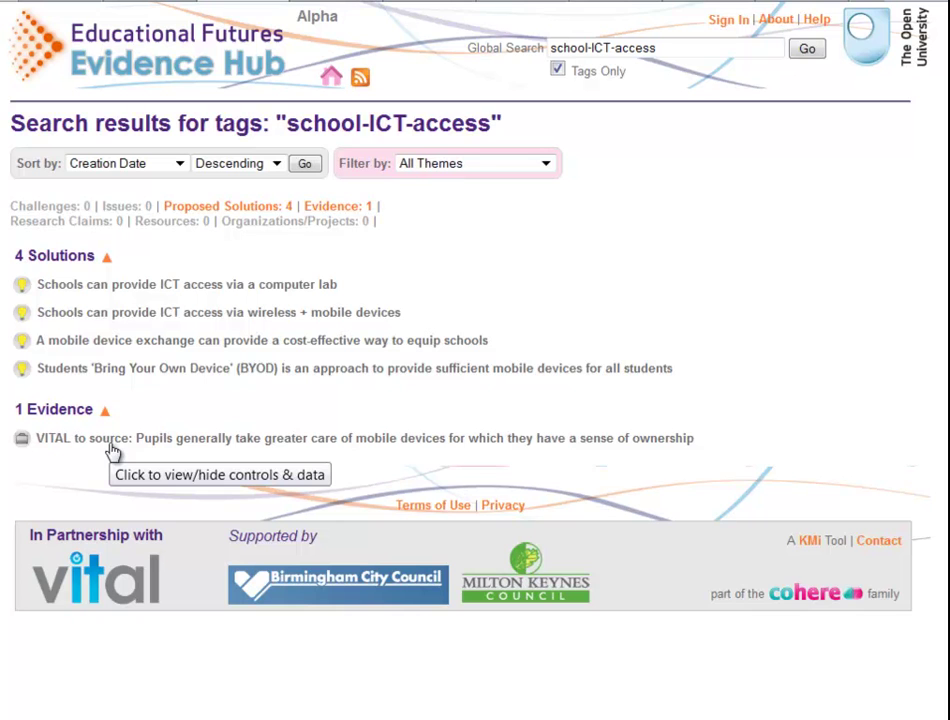
left_click(186, 58)
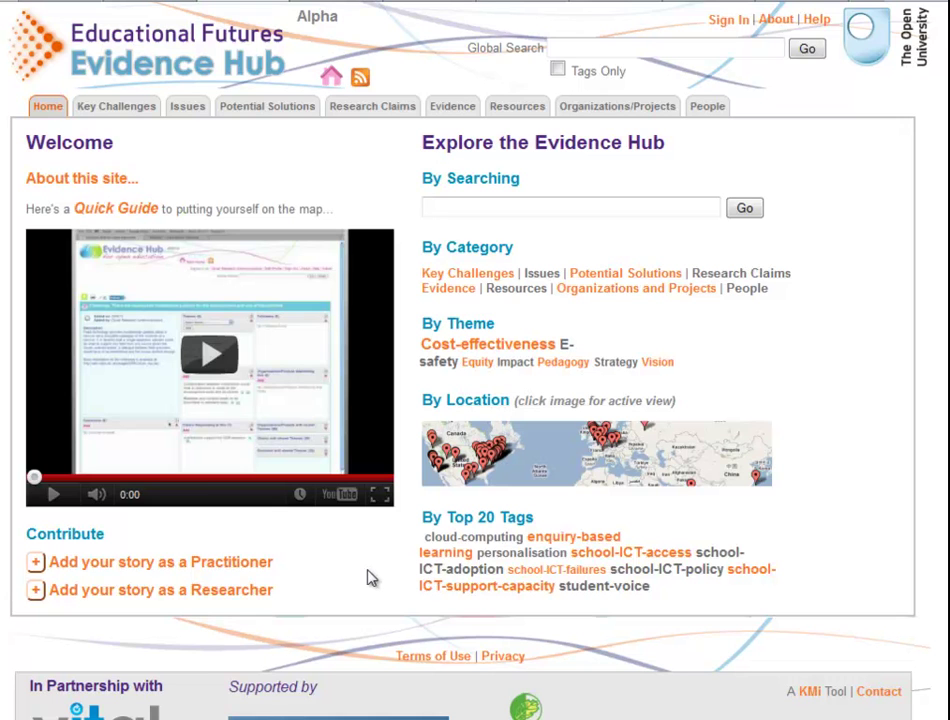
Step: Start adding a practitioner story and log in with the account username and password
left_click(237, 568)
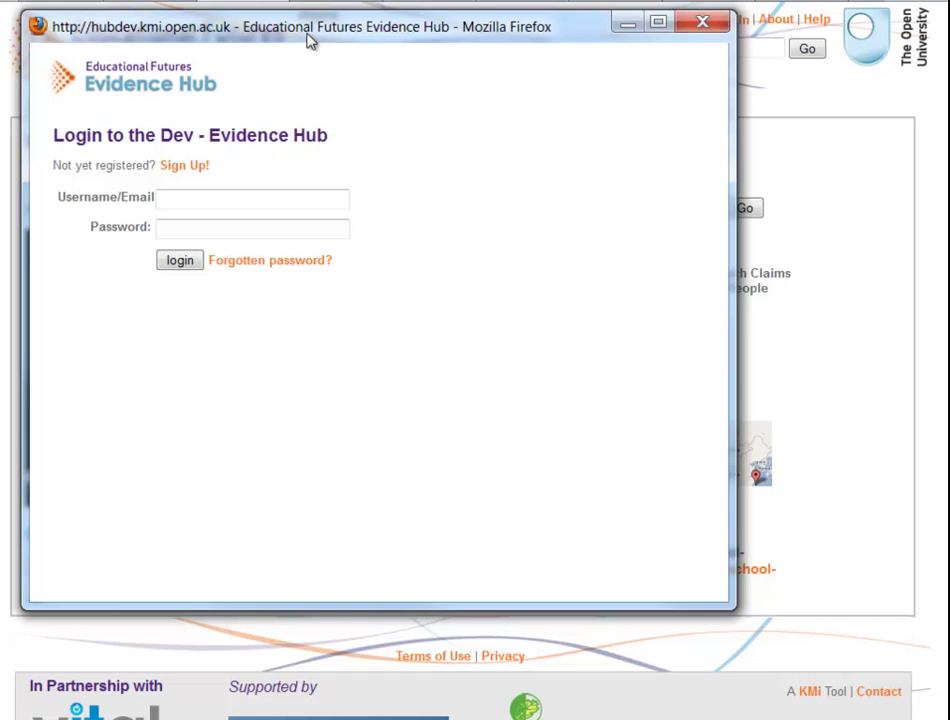
left_click_drag(303, 36, 381, 48)
left_click(333, 212)
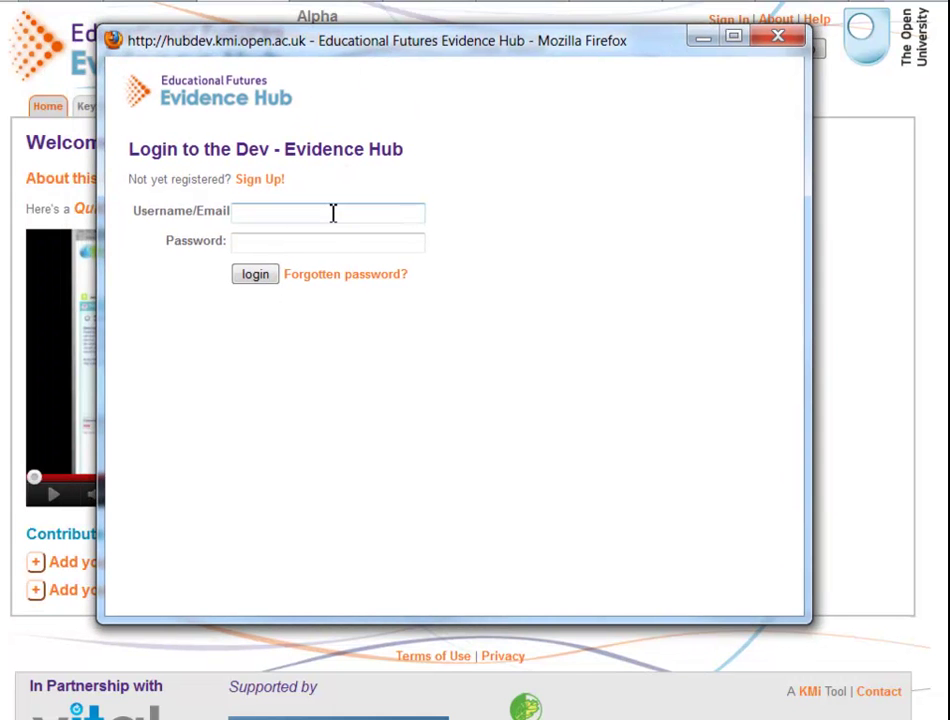
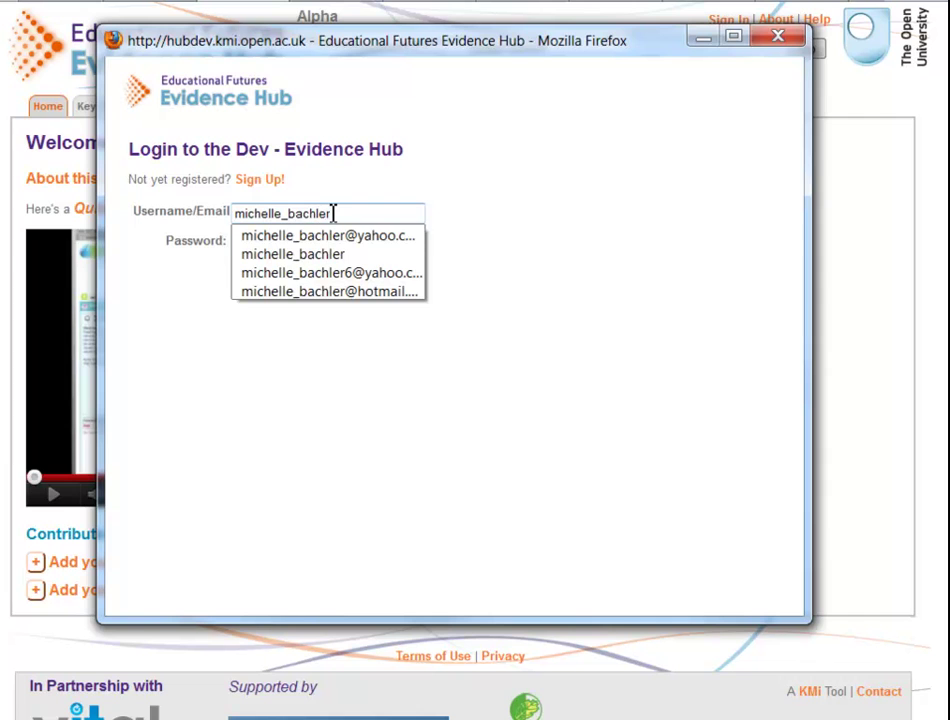
key("Down")
key("Return")
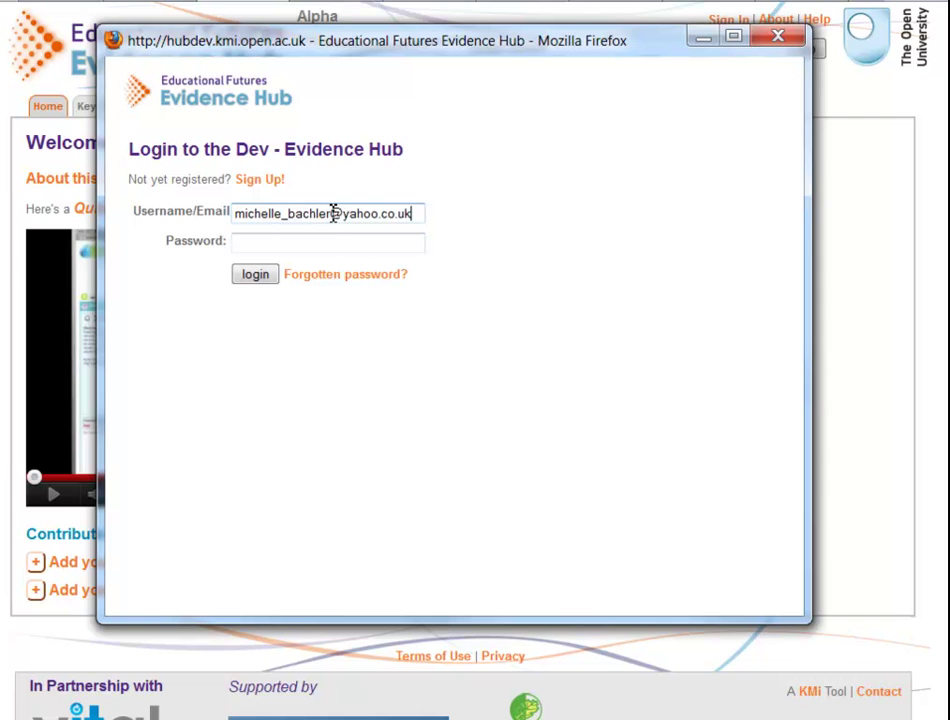
left_click(331, 248)
type("******")
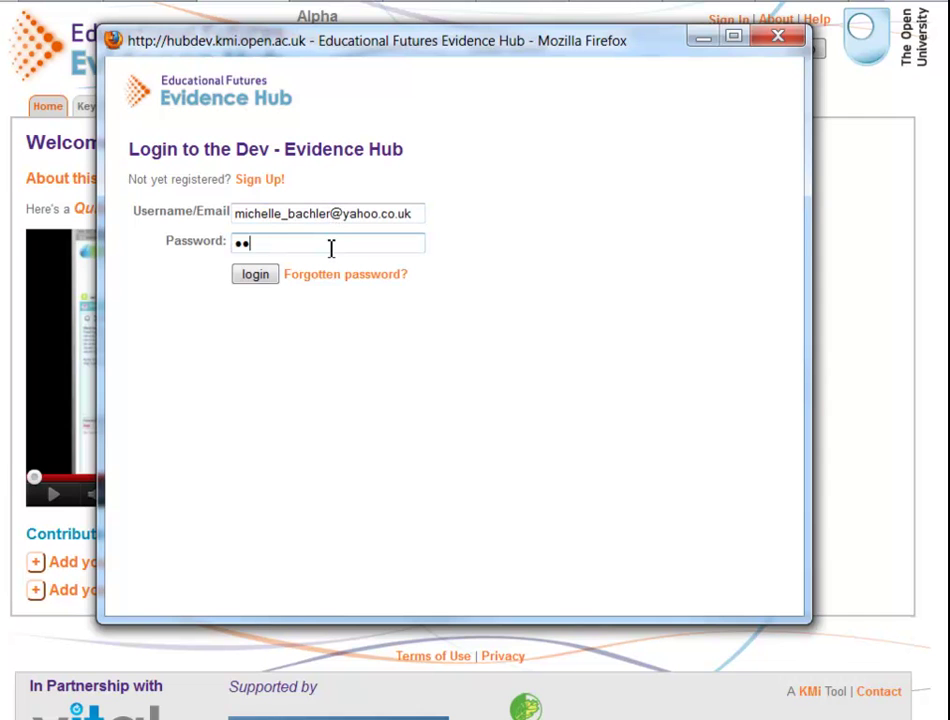
left_click(255, 275)
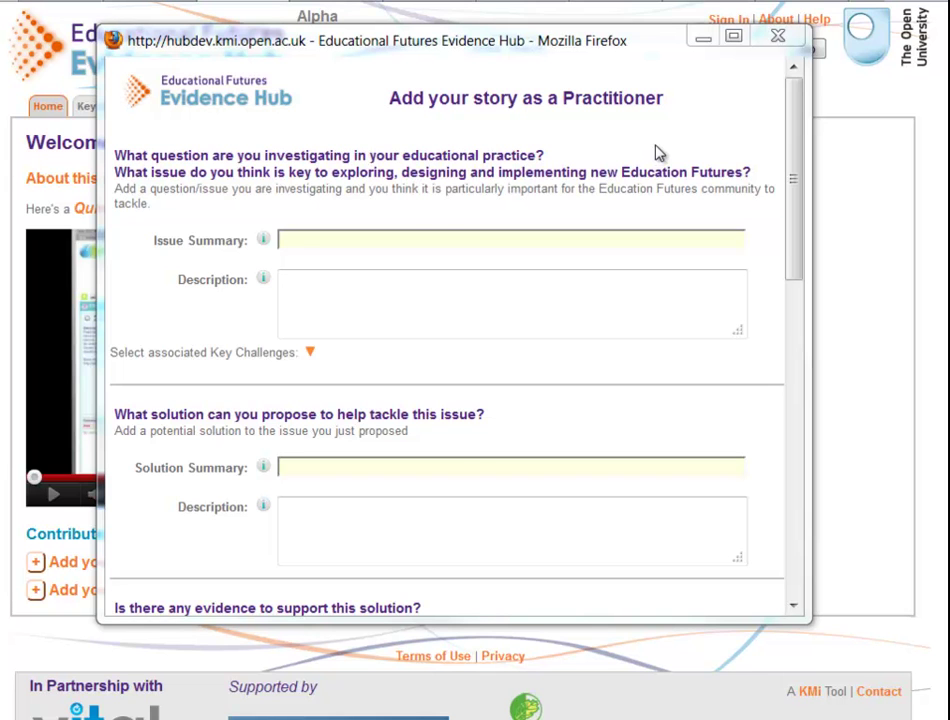
left_click(409, 239)
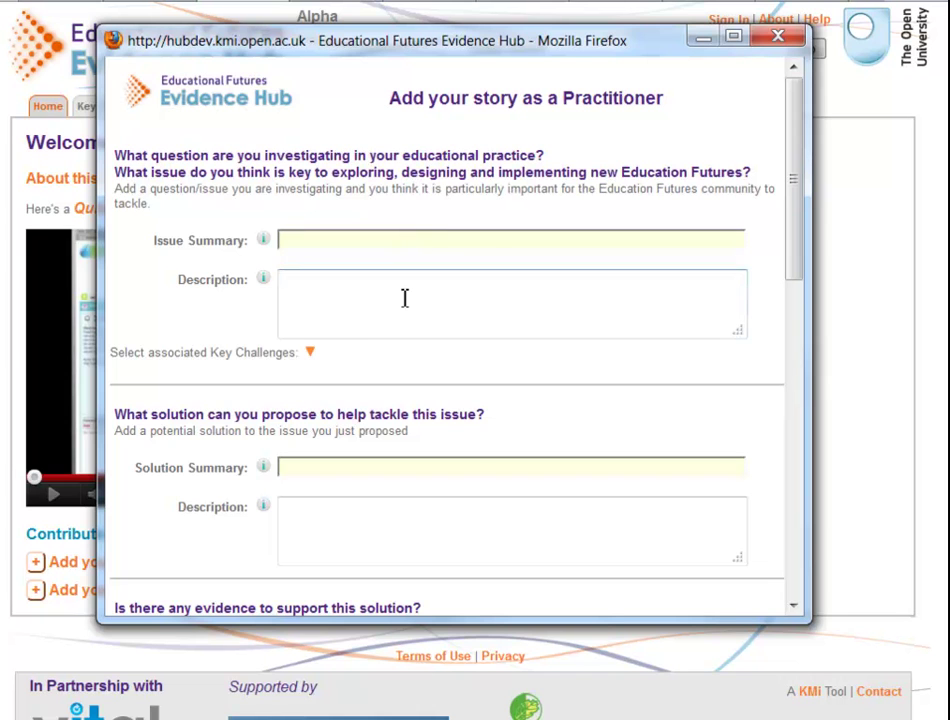
left_click(312, 355)
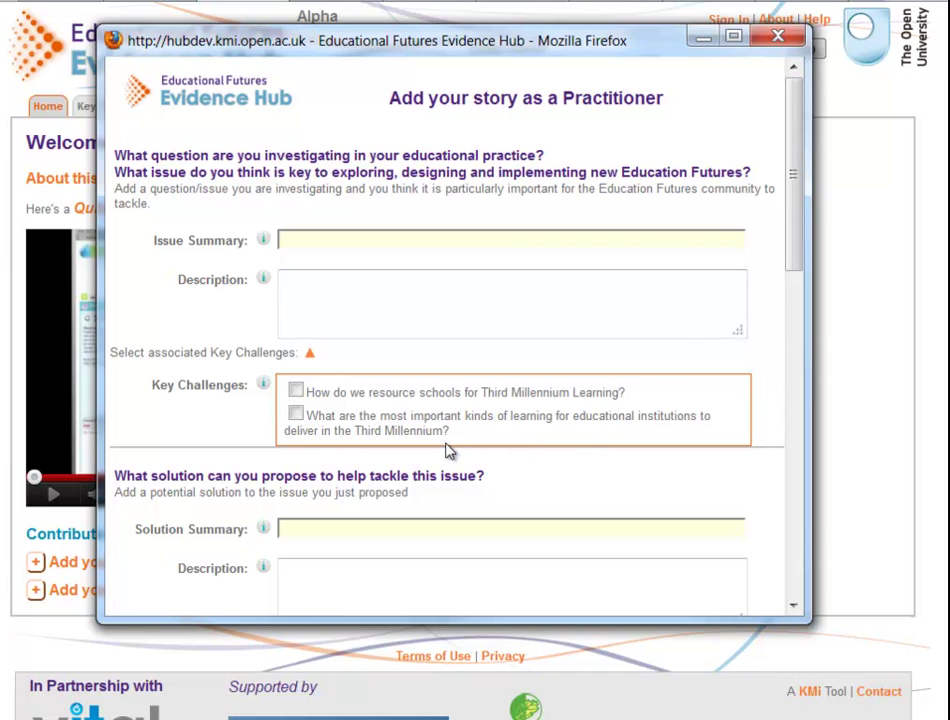
left_click(310, 356)
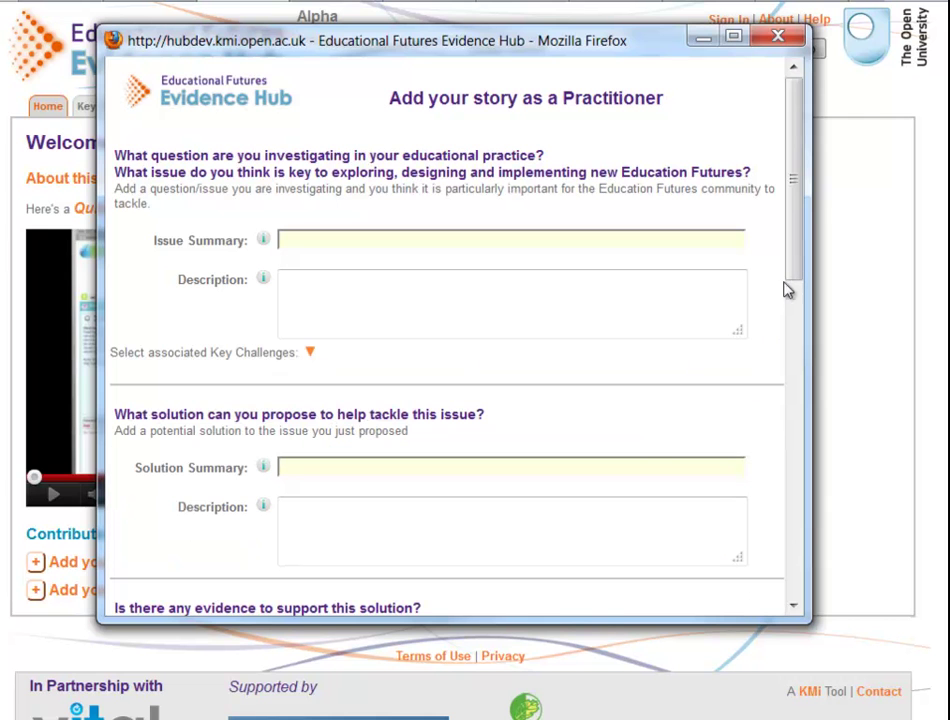
left_click_drag(793, 244, 804, 330)
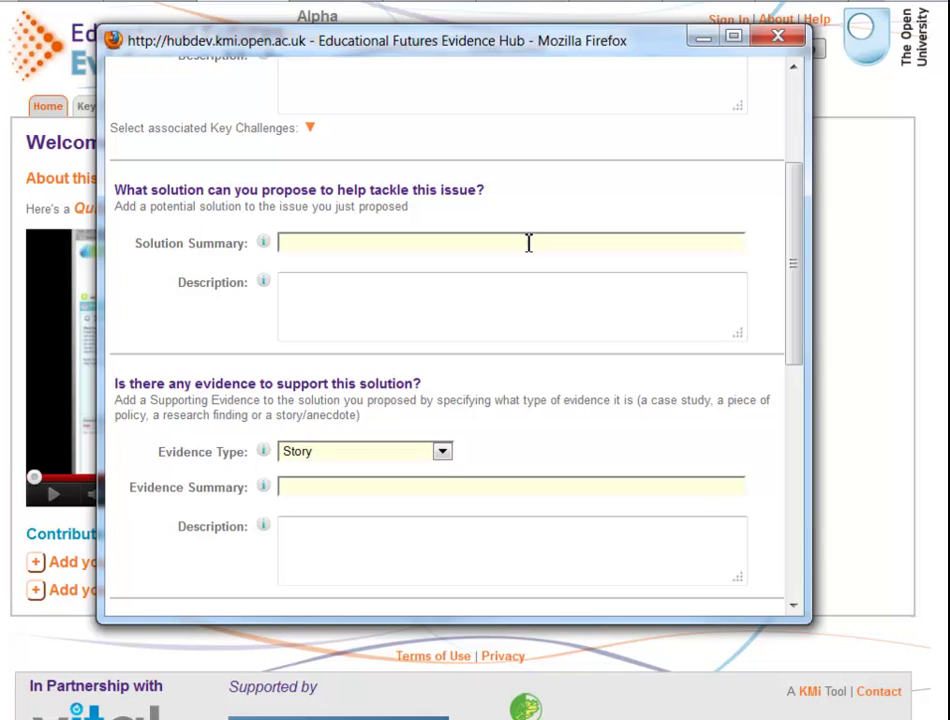
left_click(520, 295)
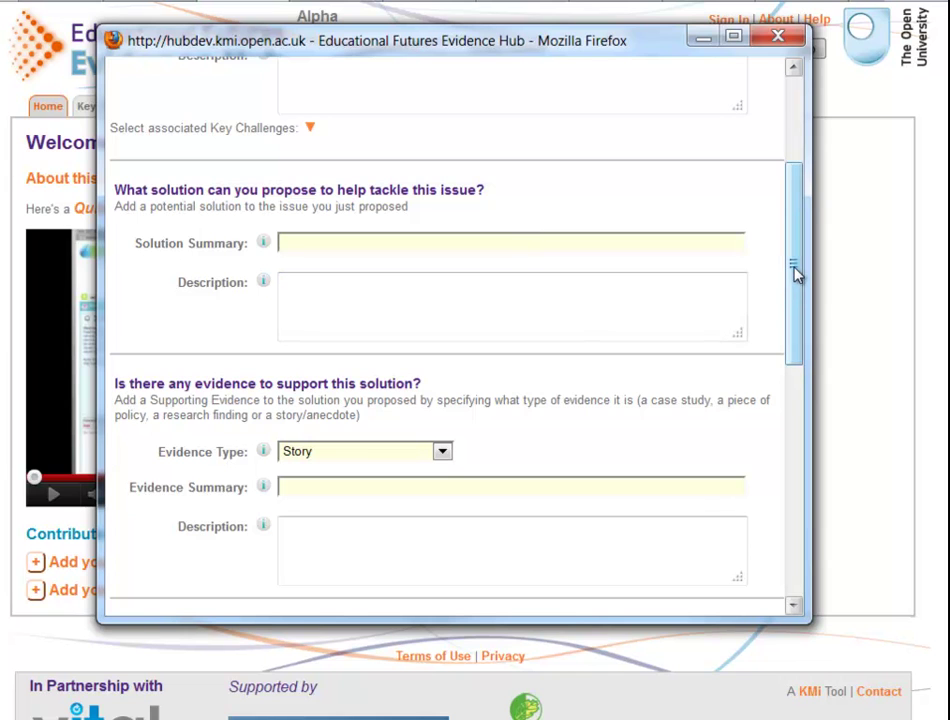
left_click_drag(799, 280, 801, 339)
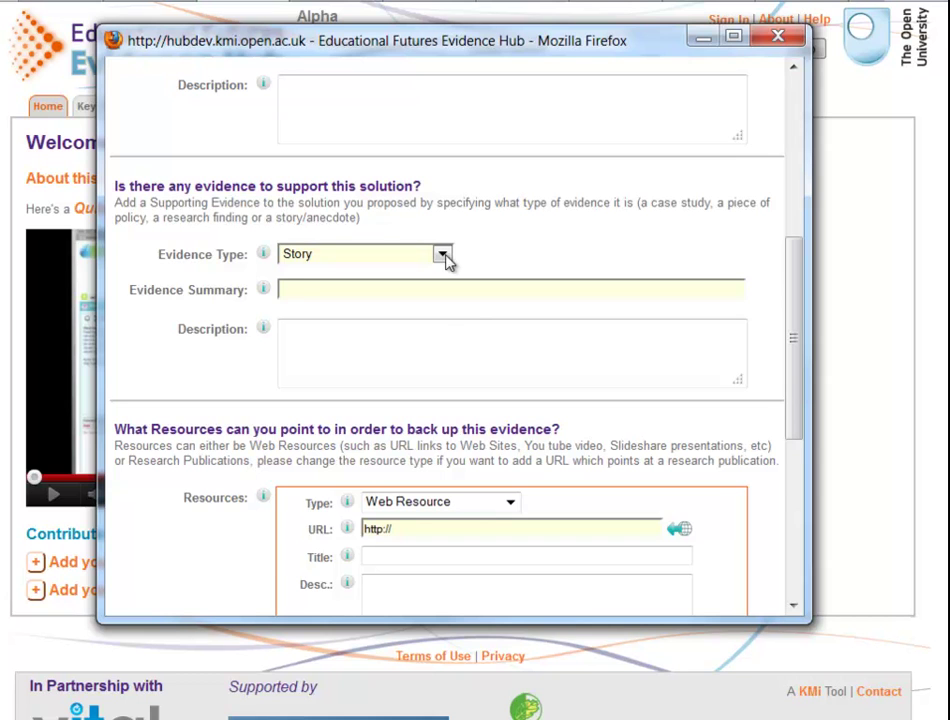
Step: Keep Story as the evidence type, then move down to the evidence description and resources
left_click(443, 256)
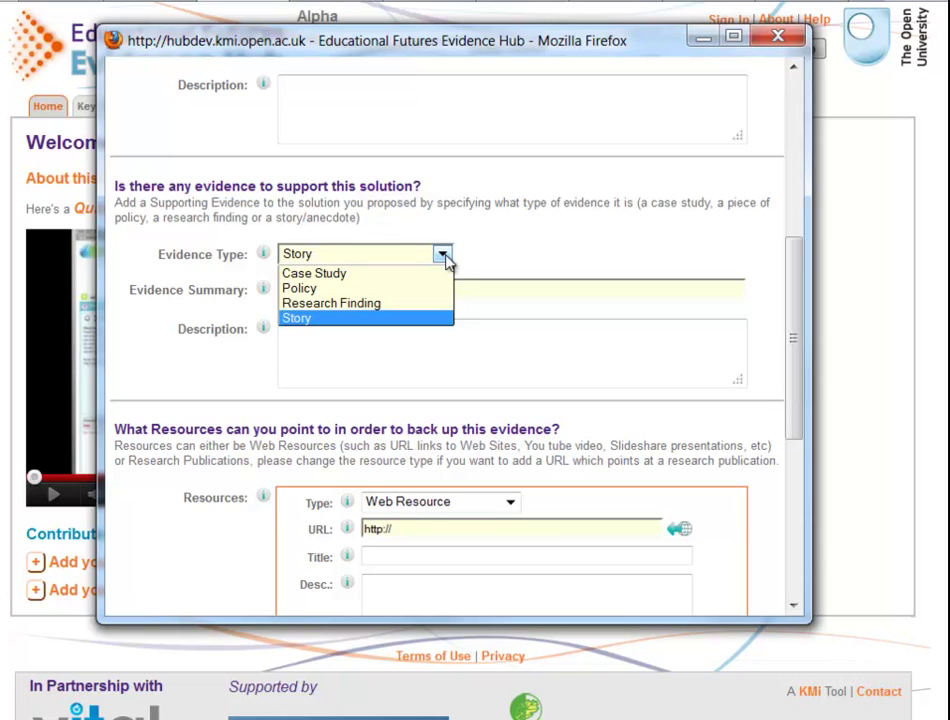
left_click(495, 258)
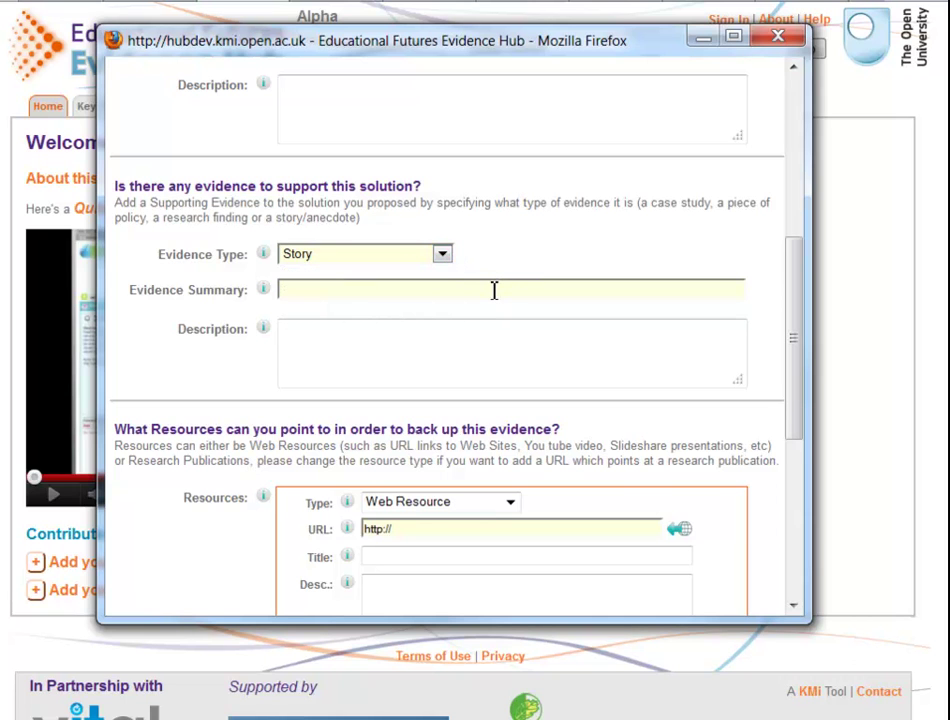
left_click(488, 343)
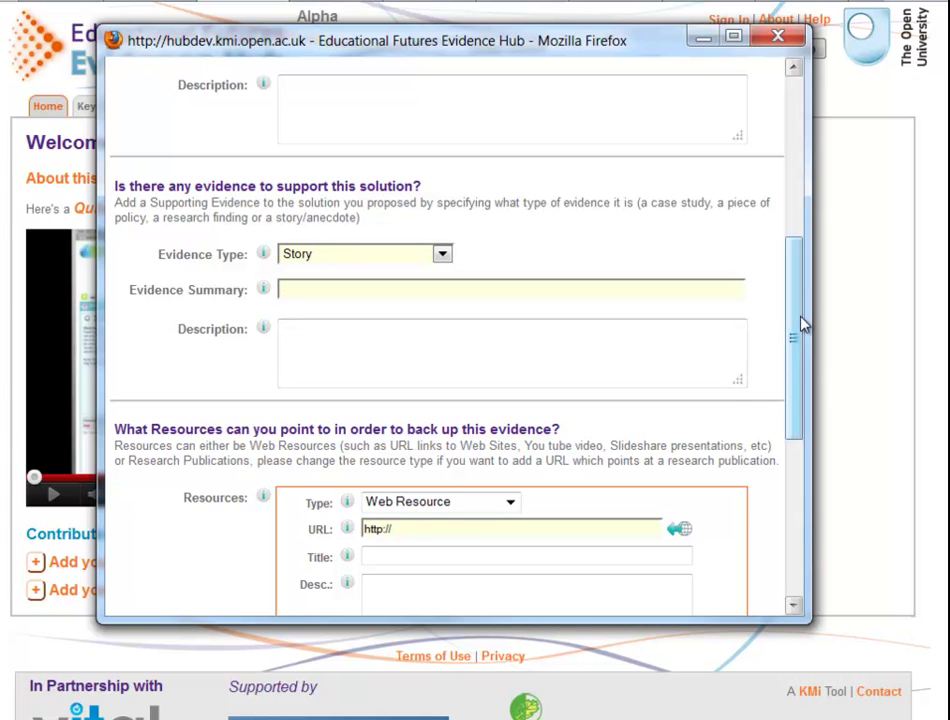
left_click_drag(798, 313, 796, 404)
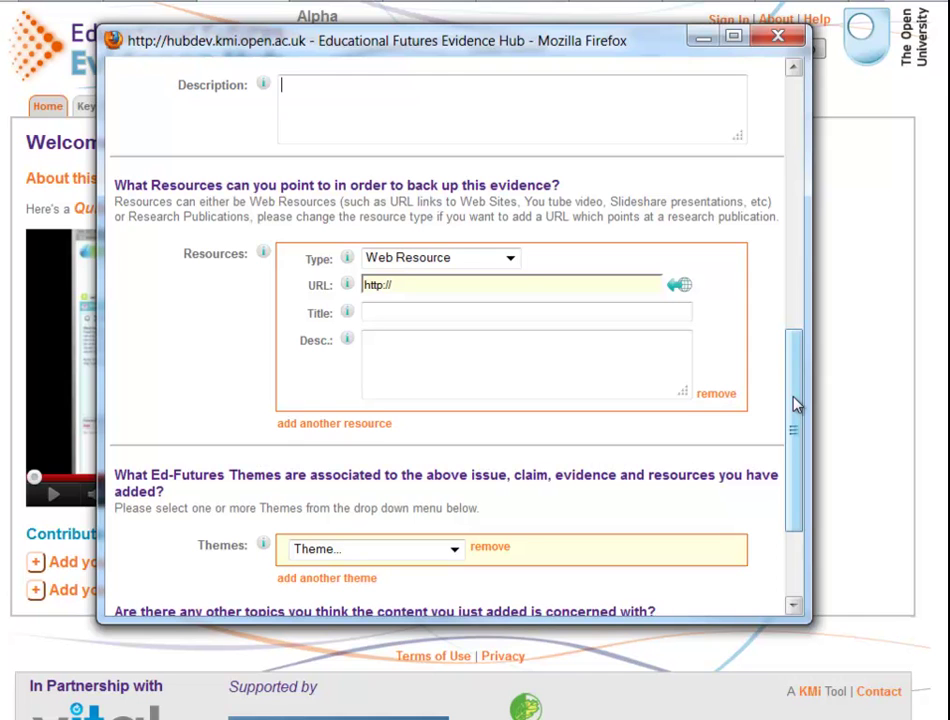
Step: Try Publication as the resource type, then switch it back to Web Resource
left_click(510, 258)
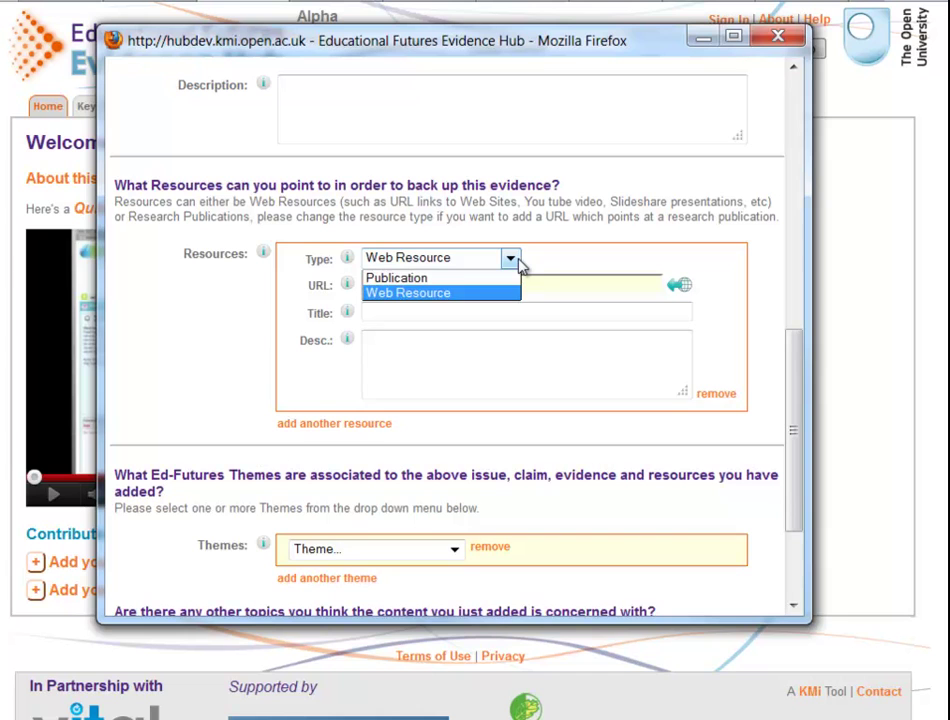
left_click(514, 276)
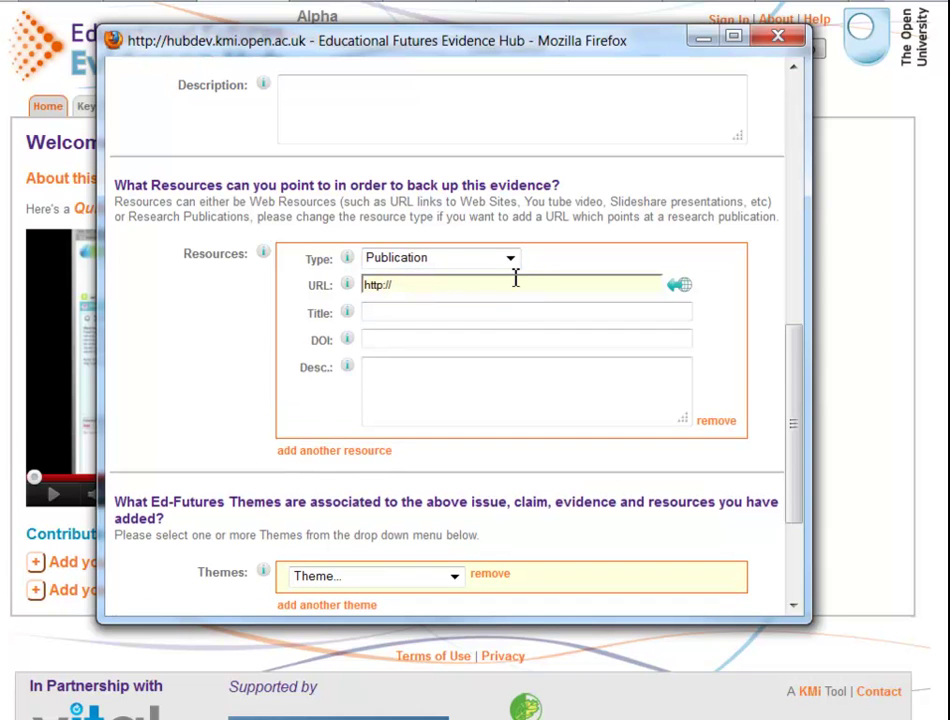
left_click(467, 343)
left_click(512, 261)
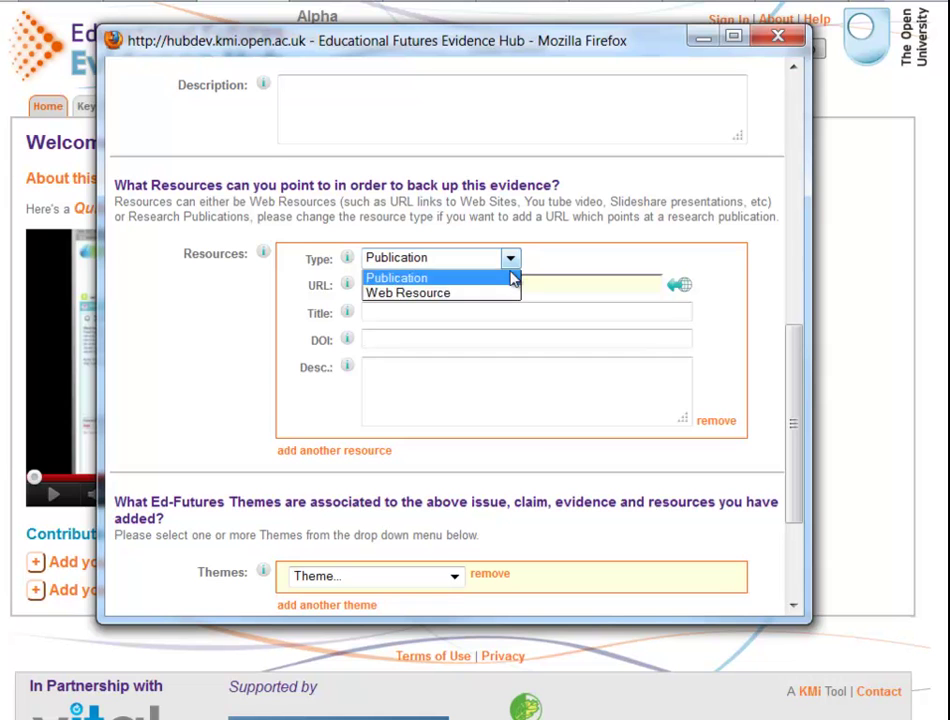
left_click(510, 294)
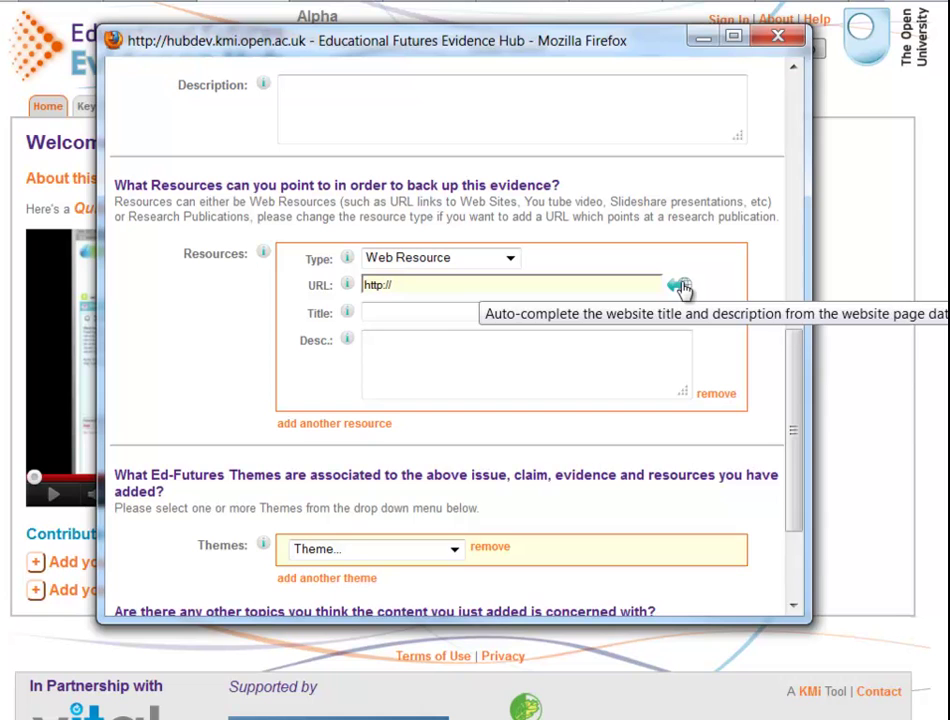
Step: Add two more resource entries, then remove and confirm deleting the third one
left_click(340, 423)
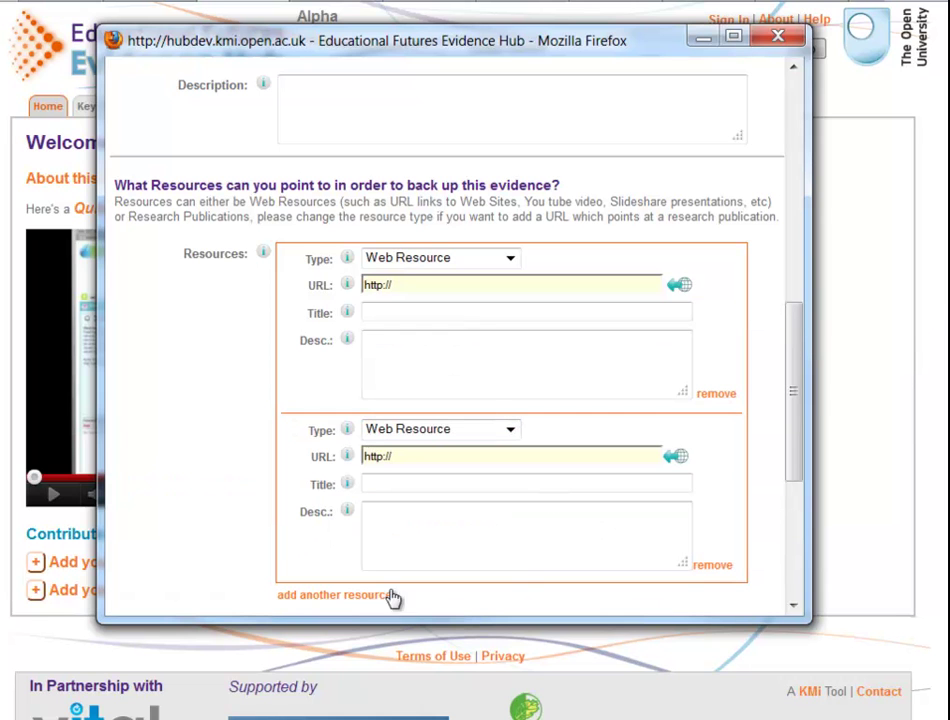
left_click(343, 600)
left_click_drag(785, 384, 795, 445)
left_click(716, 470)
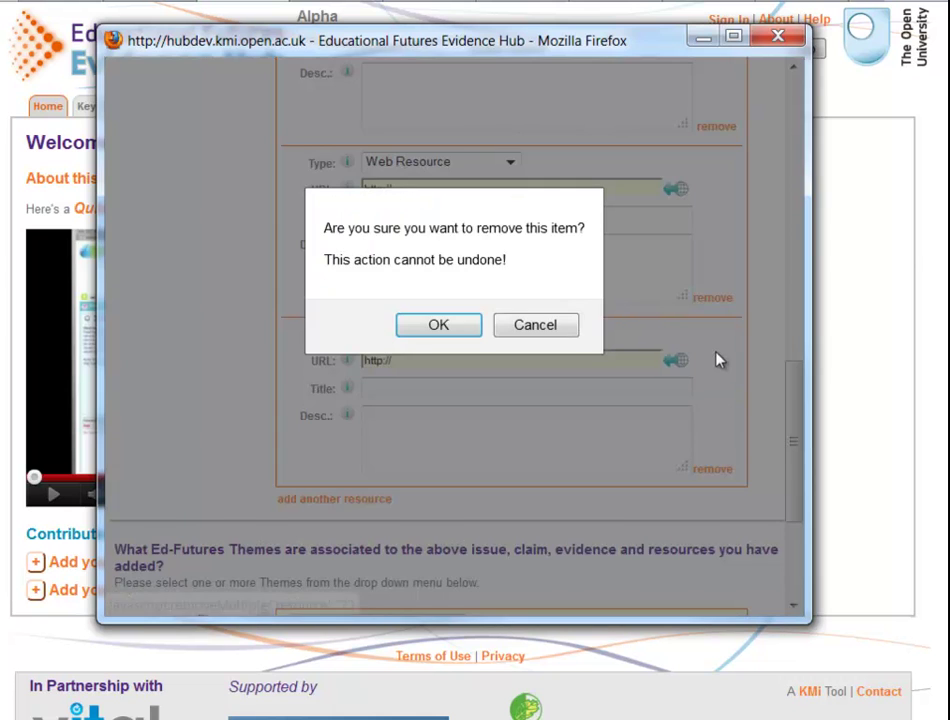
left_click(436, 326)
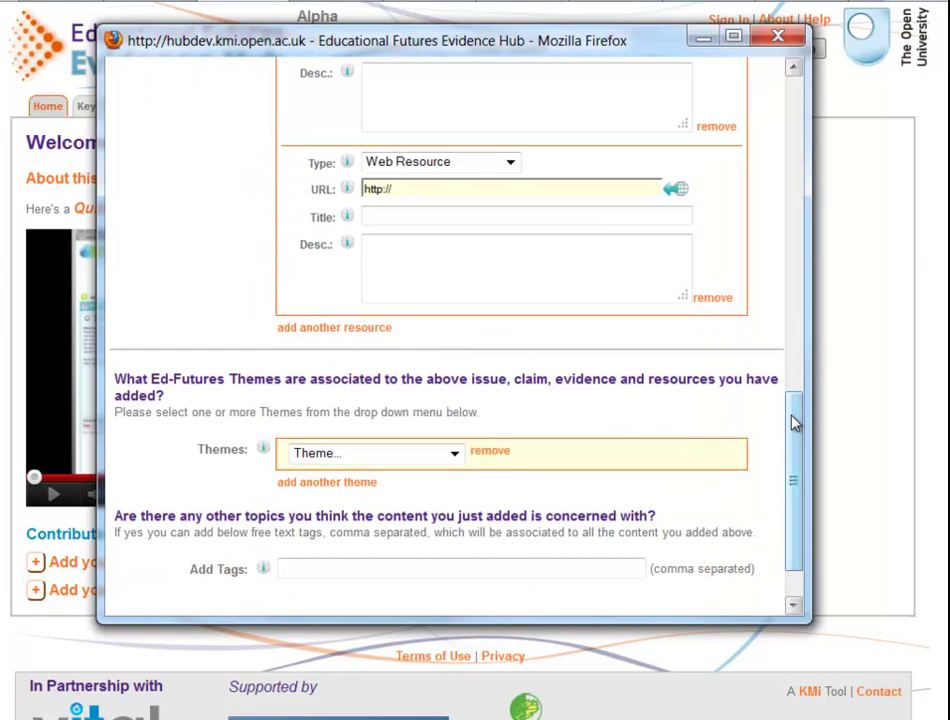
Step: Review the theme list, then add and remove an extra theme row
scroll(706, 348, "down", 2)
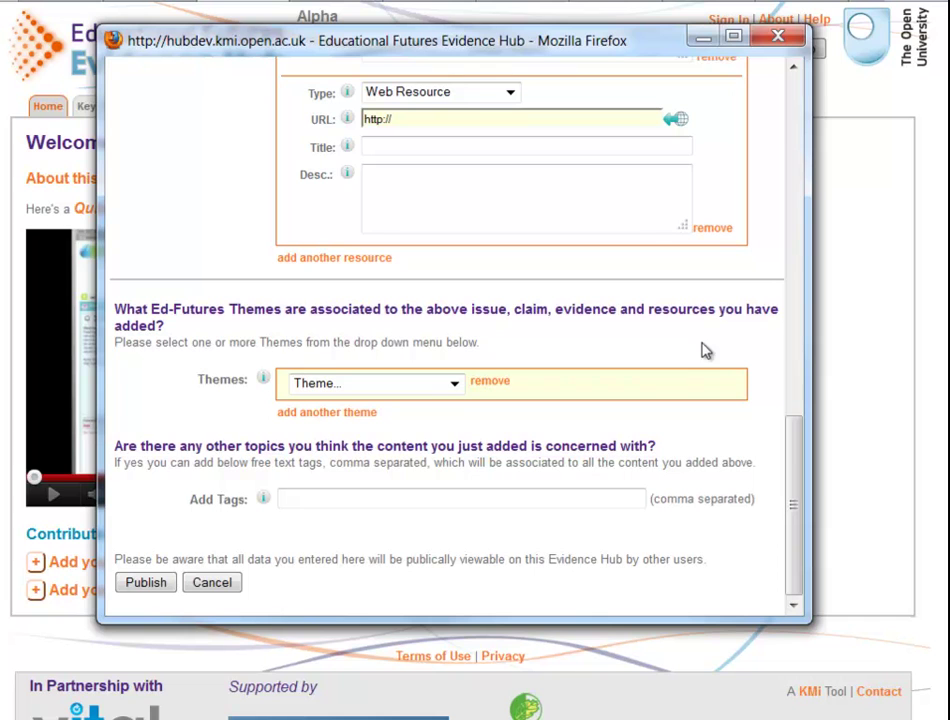
left_click(455, 386)
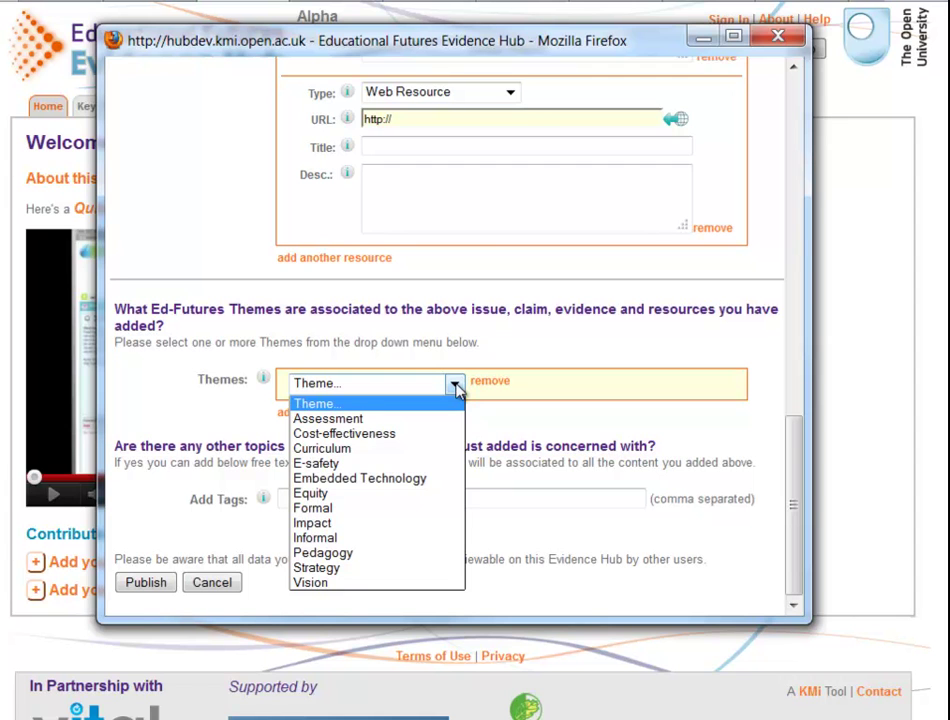
left_click(463, 388)
left_click(368, 413)
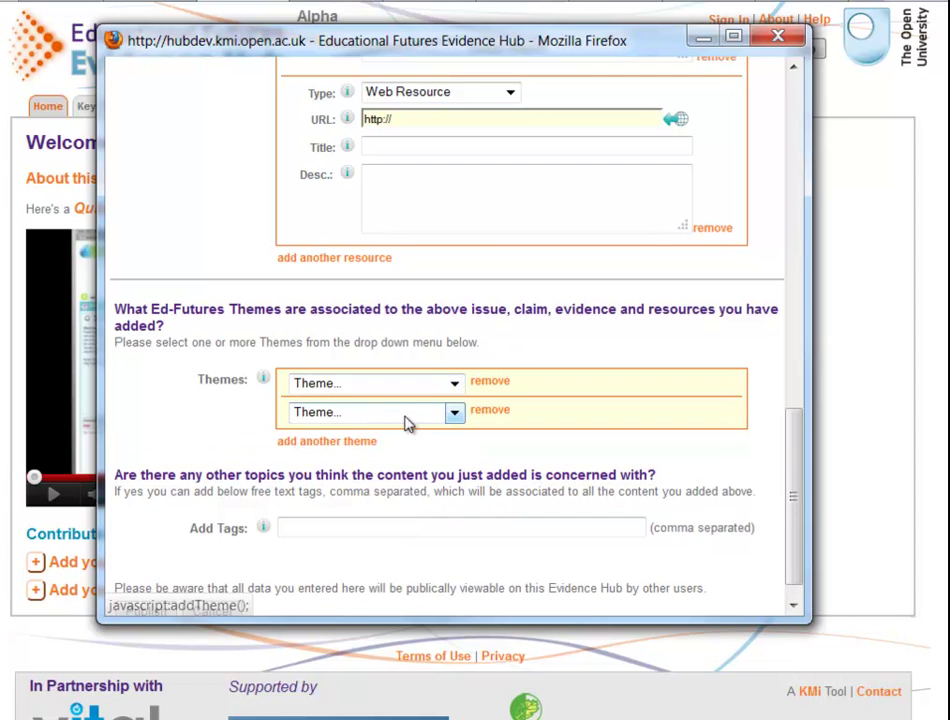
left_click(478, 413)
left_click(443, 326)
Step: Enter two comma-separated tags for the story and publish it
left_click(534, 498)
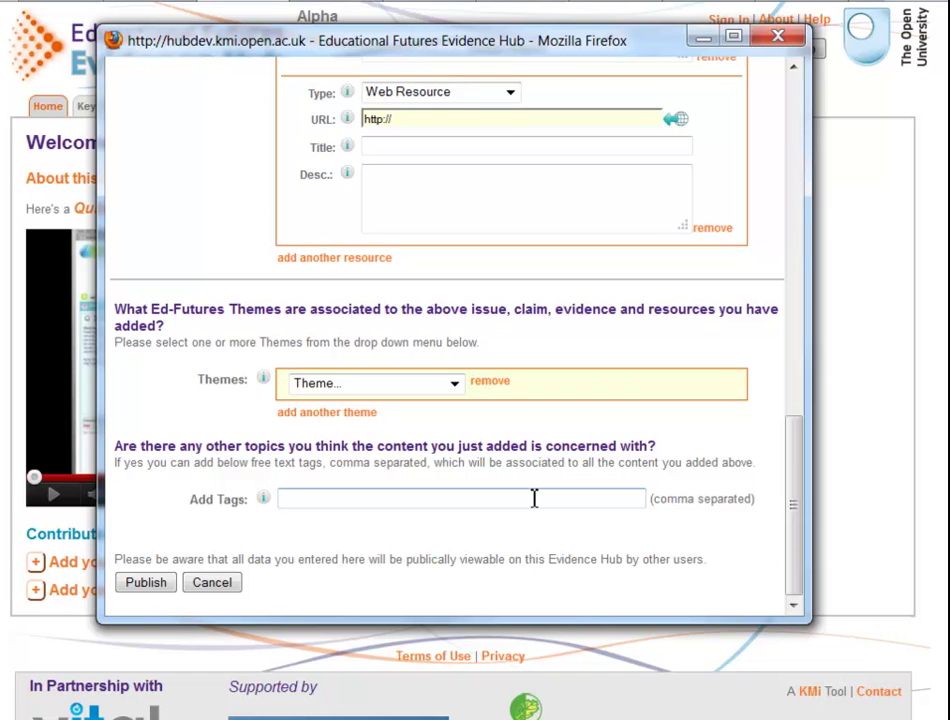
type("mich,fred")
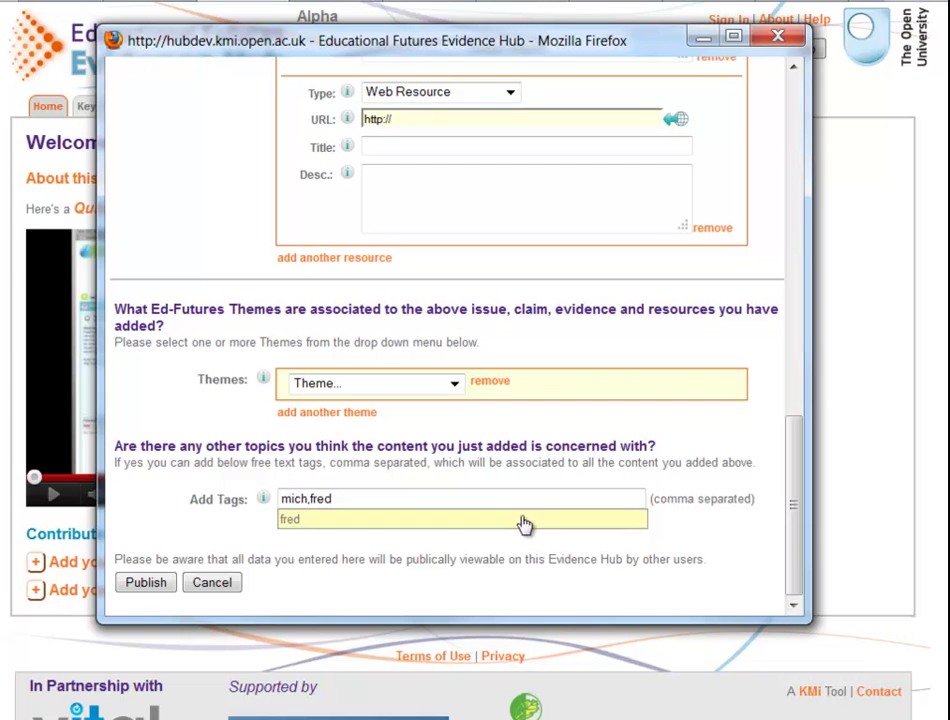
left_click(524, 521)
left_click(140, 590)
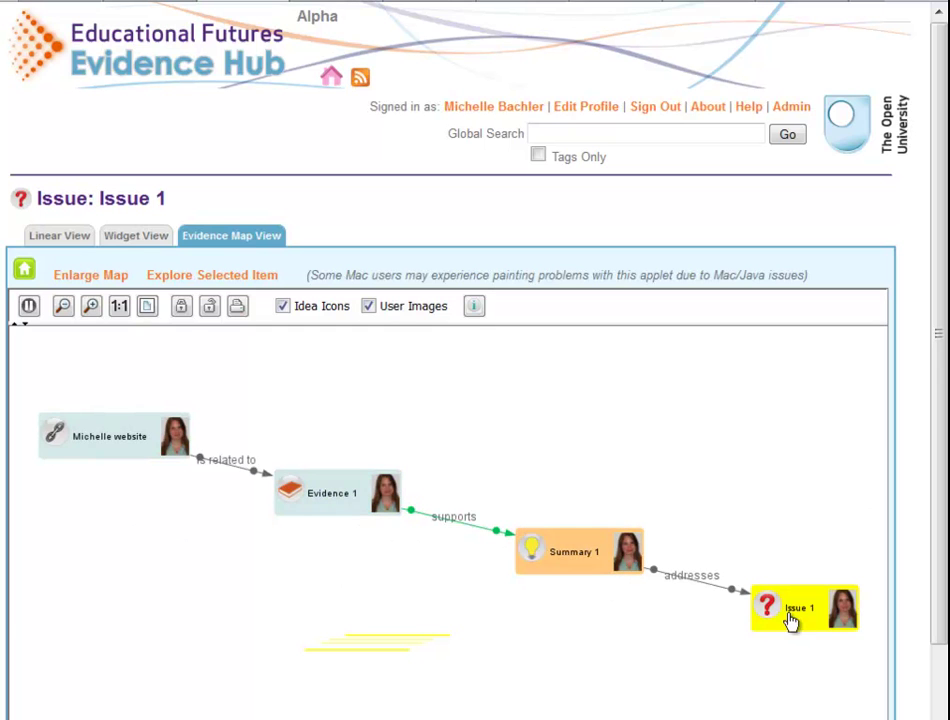
Step: Show Issue 1 in linear view, then open the contributor's profile page
left_click(73, 243)
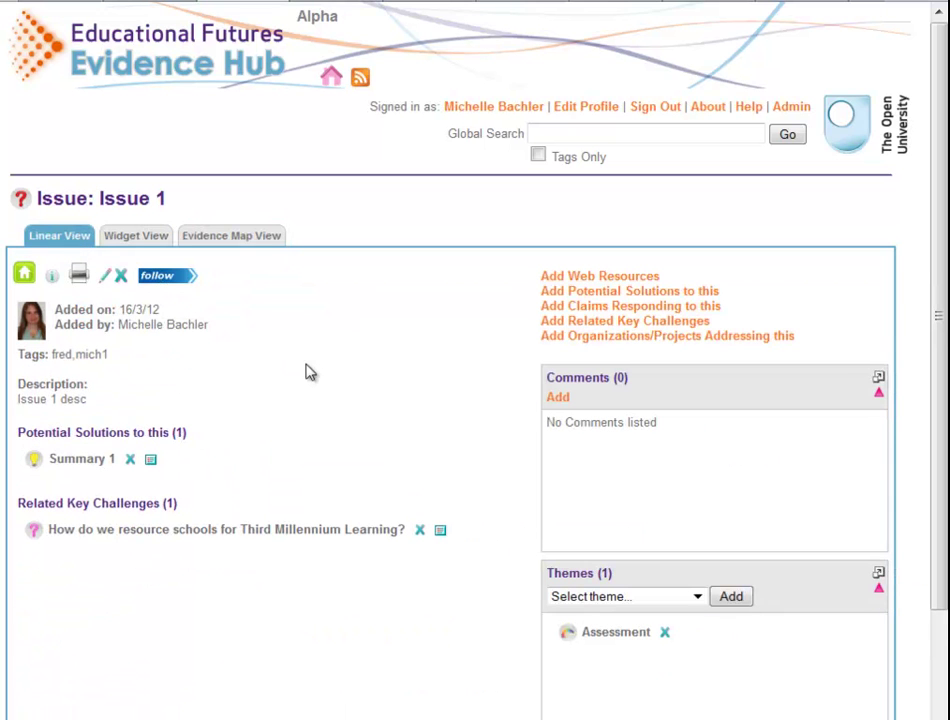
left_click(508, 113)
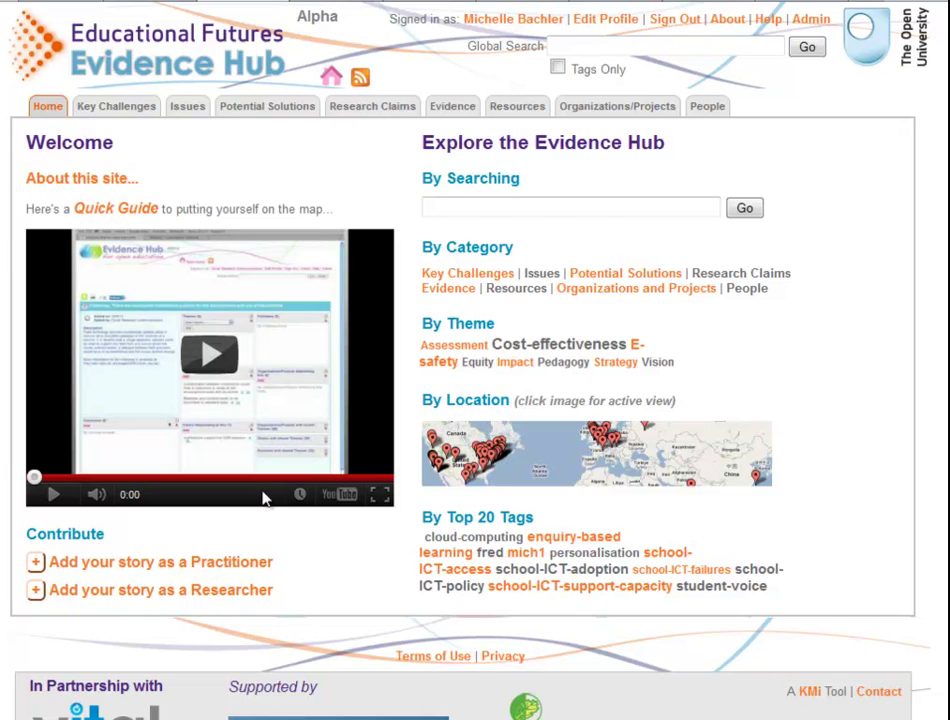
left_click(110, 106)
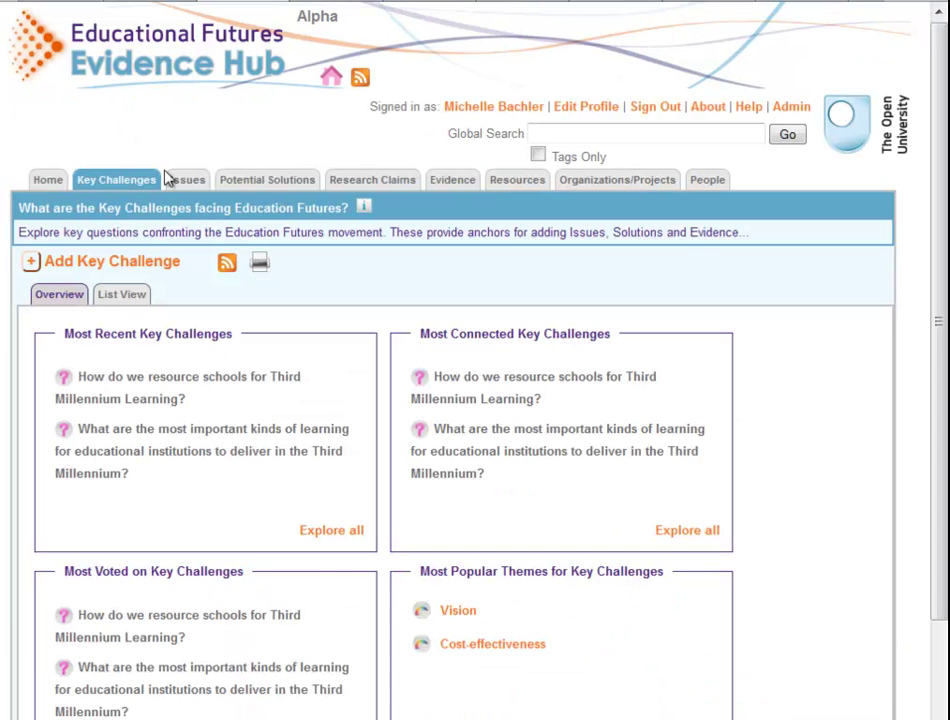
left_click(188, 181)
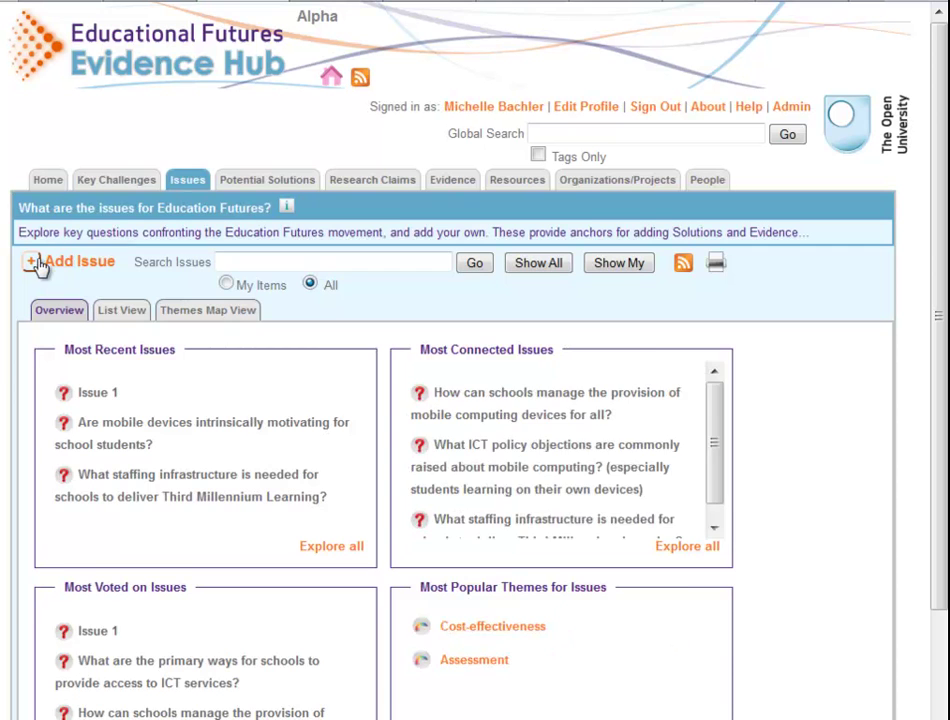
left_click(267, 180)
left_click(372, 181)
left_click(452, 183)
left_click(517, 183)
left_click(580, 188)
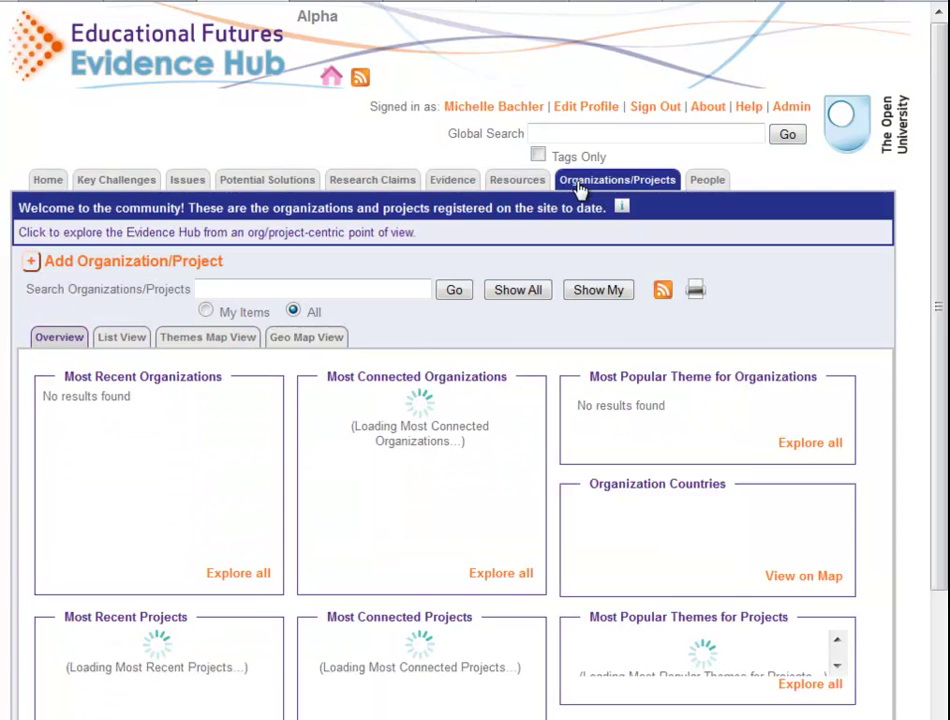